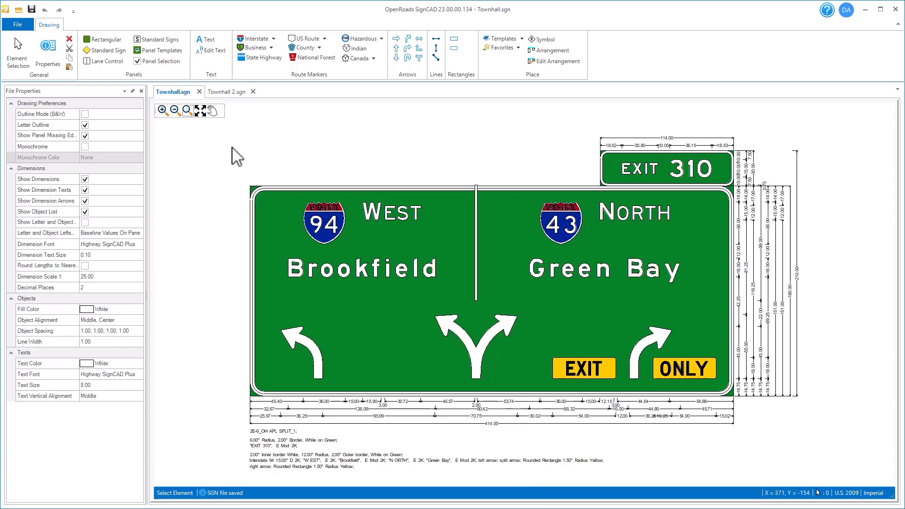
Bring up the File backstage so Settings shows the User directory paths
click(17, 24)
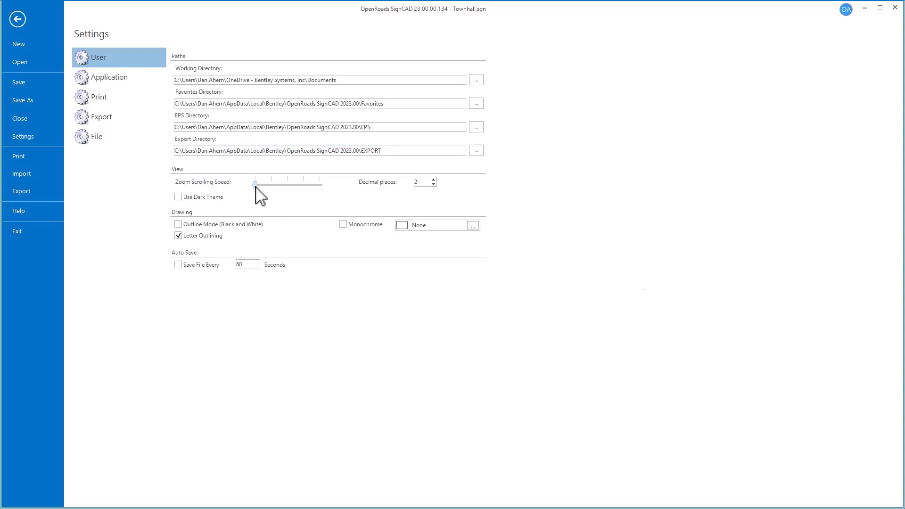
Enable Use Dark Theme, then disable it again to restore the light theme
click(178, 196)
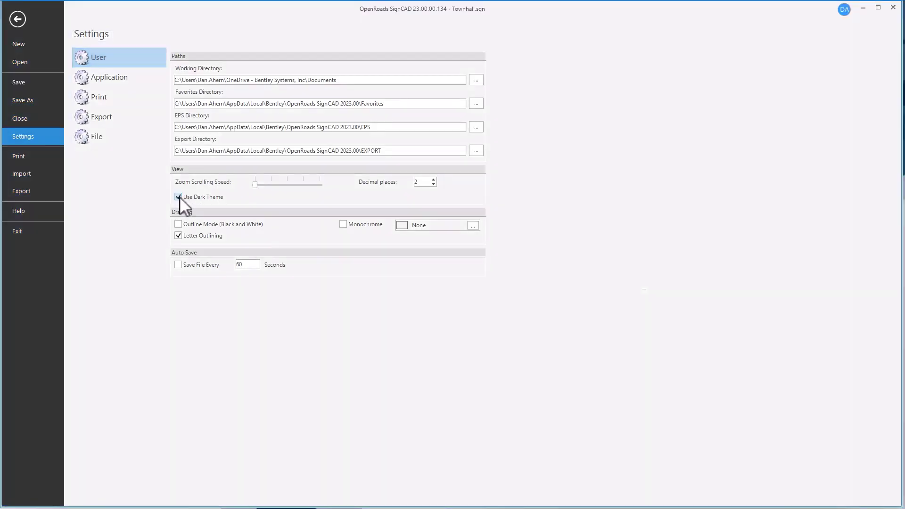
click(178, 197)
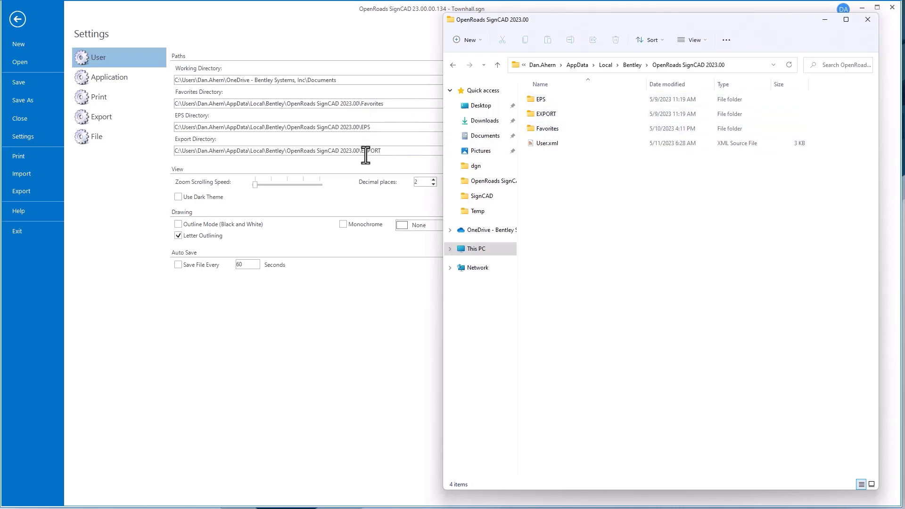
Switch Settings to the Application page with Templates and Standard Signs paths
click(114, 84)
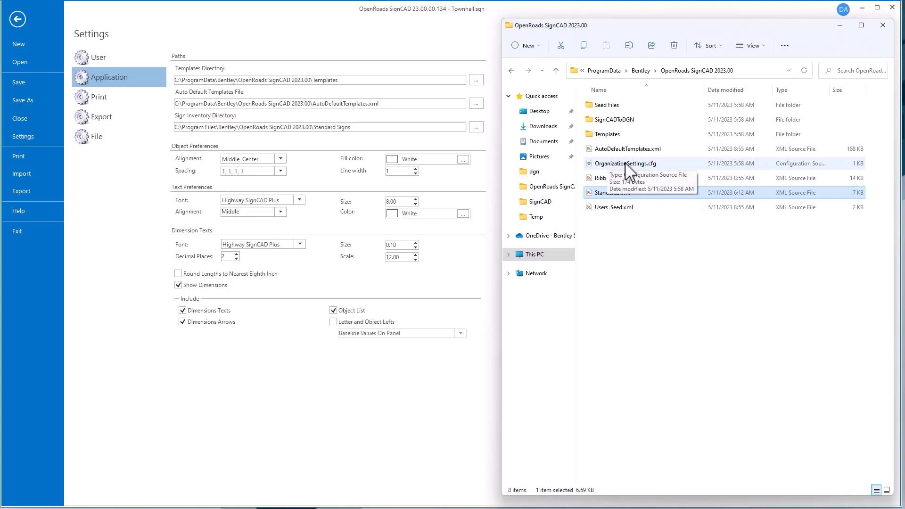
View OrganizationSettings.cfg in VS Code and highlight the StandardFilePath to Standards.xml
double_click(628, 163)
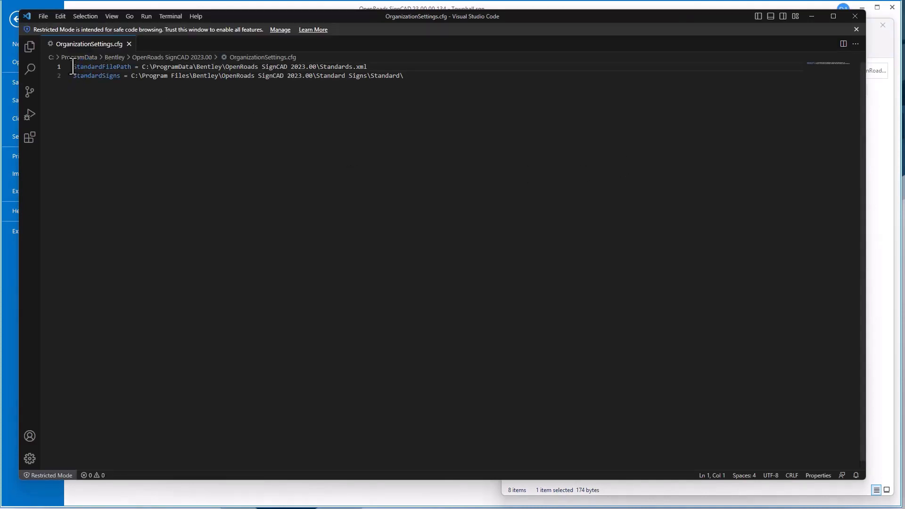
drag(73, 66, 364, 66)
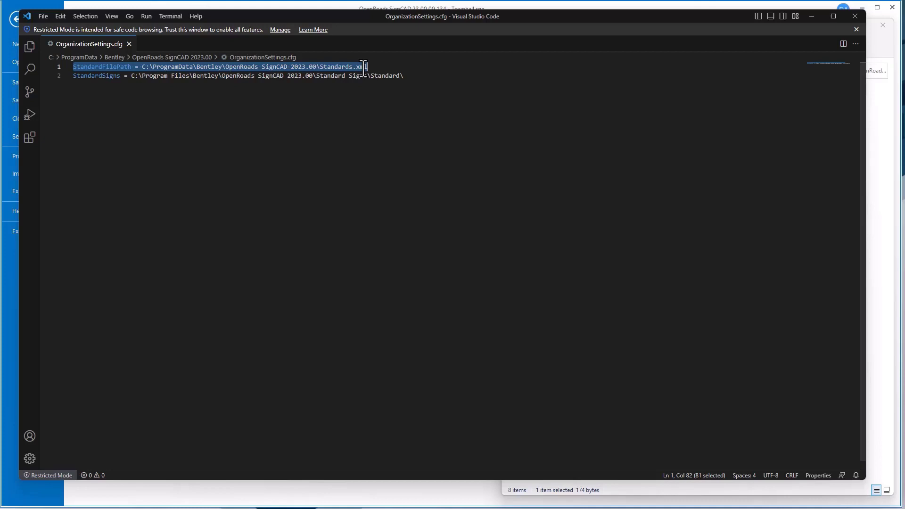
click(366, 66)
drag(366, 66, 143, 69)
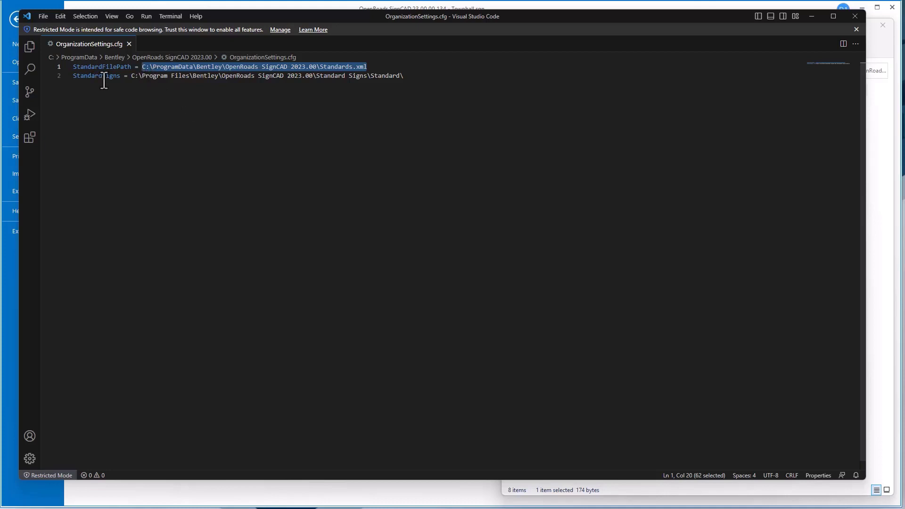
Highlight the StandardSigns directory path, then return to the SignCAD Application settings
click(132, 76)
drag(132, 76, 413, 75)
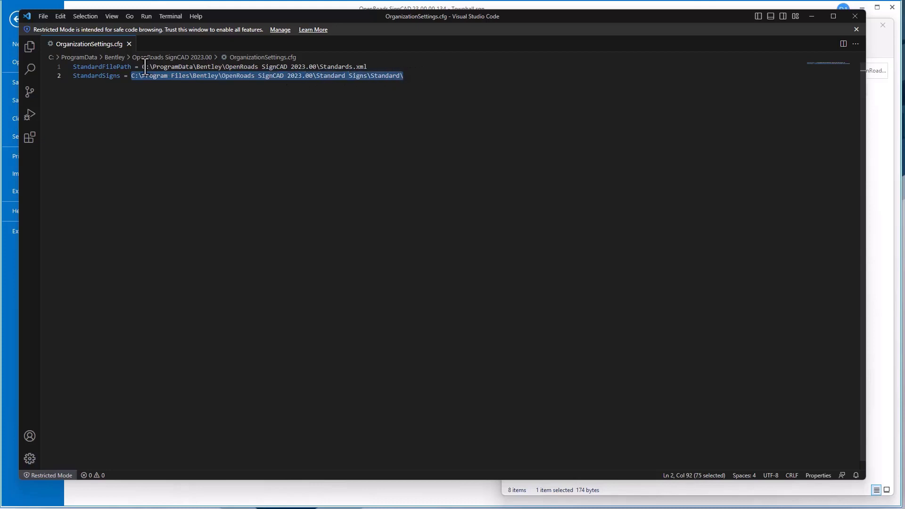
click(507, 5)
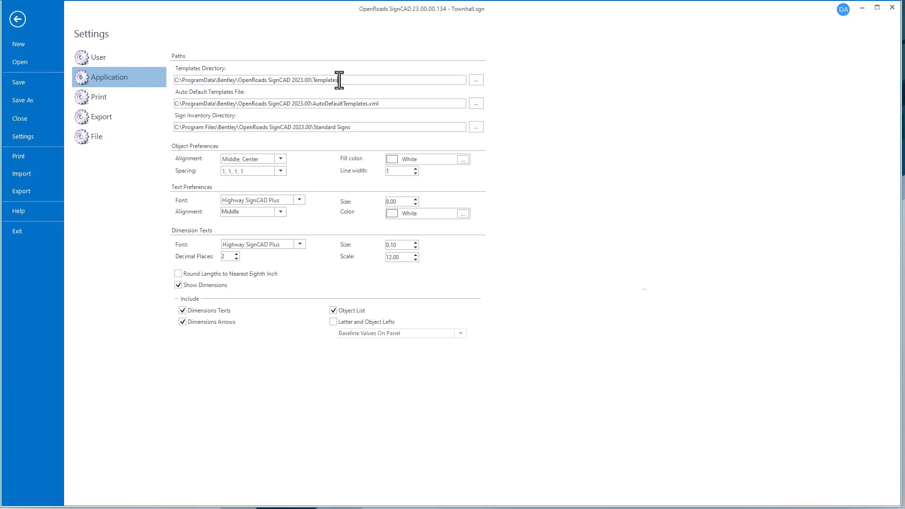
drag(339, 80, 175, 79)
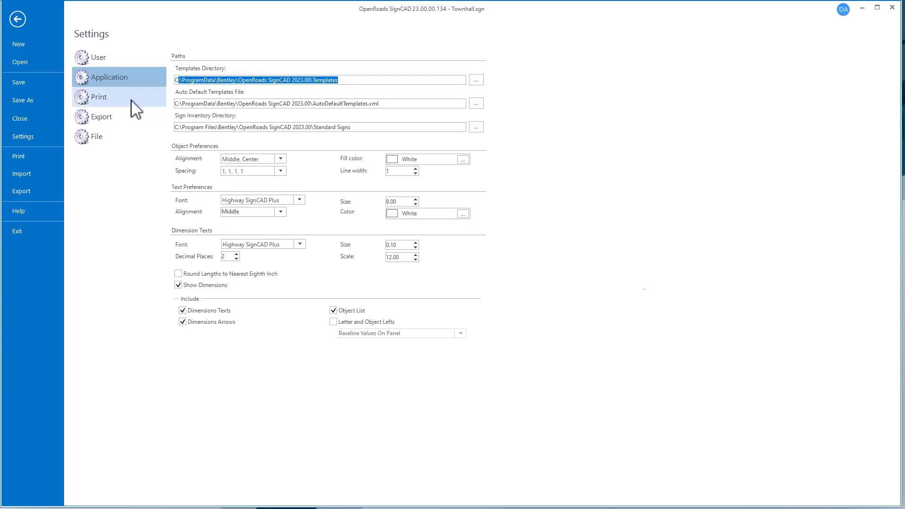
Review the Print spot color sets, then the Export imperial and metric DGN seed files
click(117, 99)
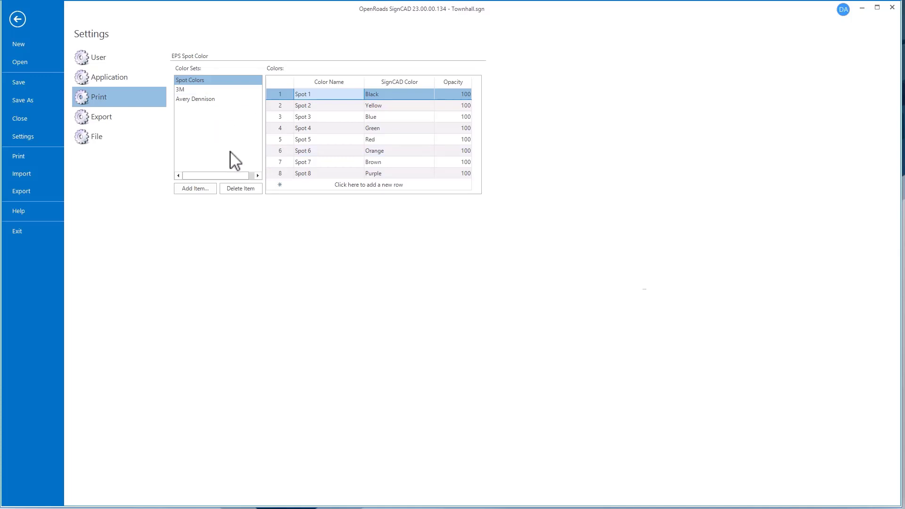
click(106, 118)
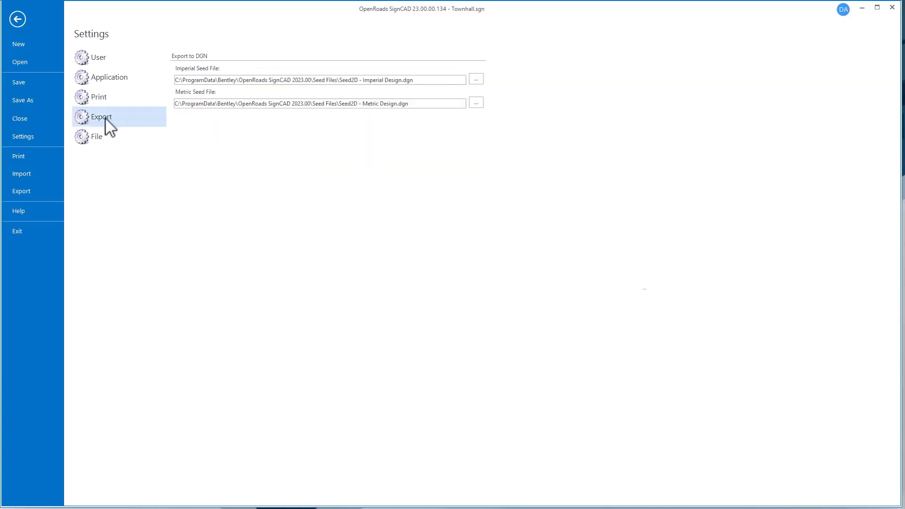